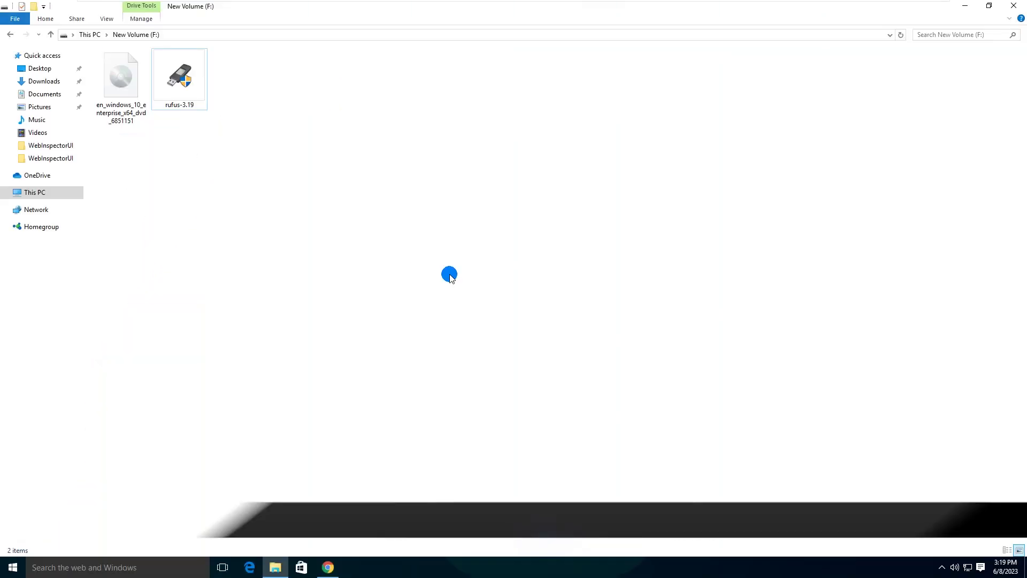
Step: Select the rufus-3.19 file and the Windows 10 ISO while the USB connects as NEW VOLUME (G:)
{"action": "left_click", "coordinate": [175, 95]}
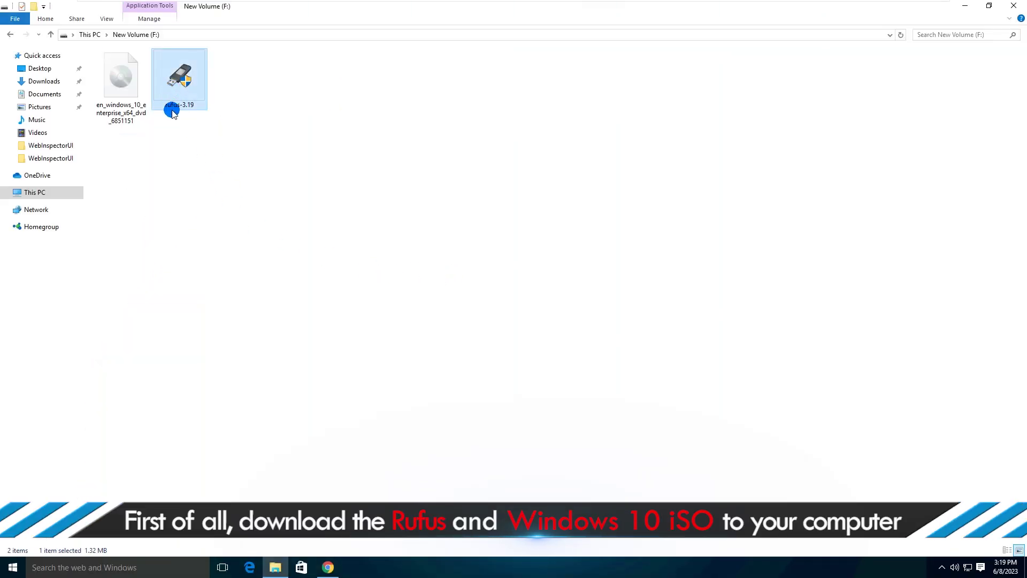
{"action": "left_click", "coordinate": [120, 90]}
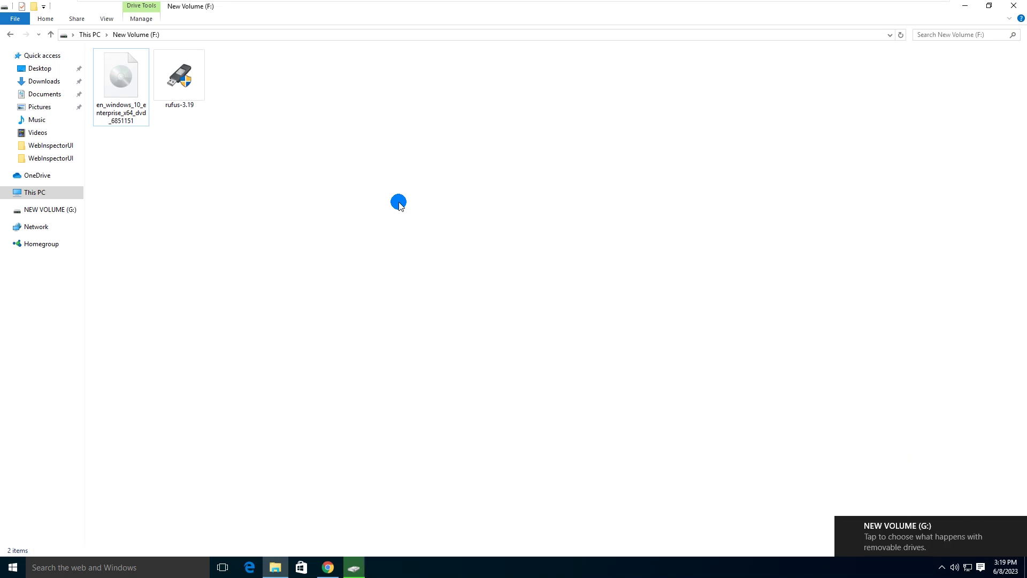
Step: Launch rufus-3.19 with administrator permission, declining online update checks
{"action": "left_click", "coordinate": [183, 102]}
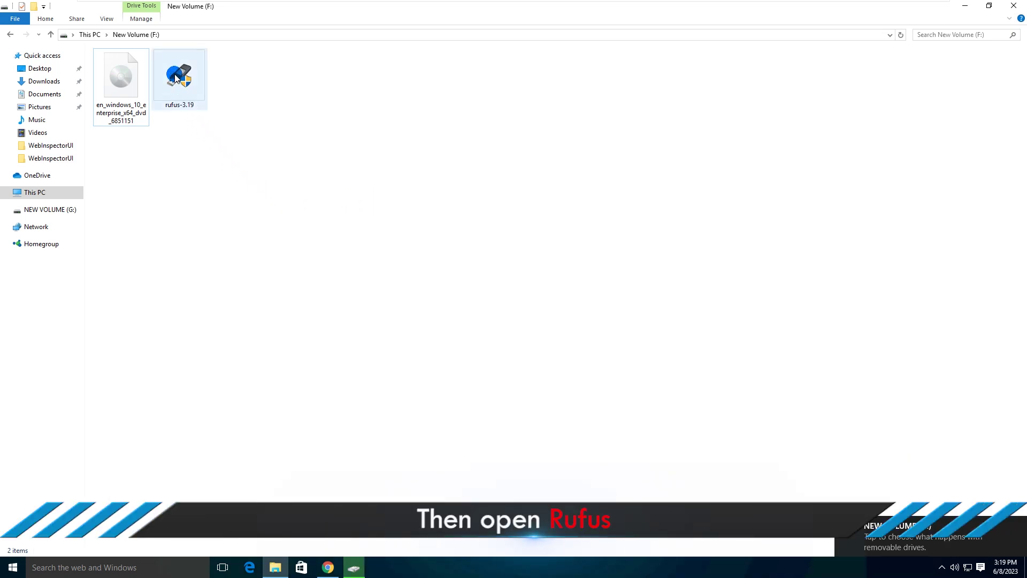
{"action": "double_click", "coordinate": [176, 77]}
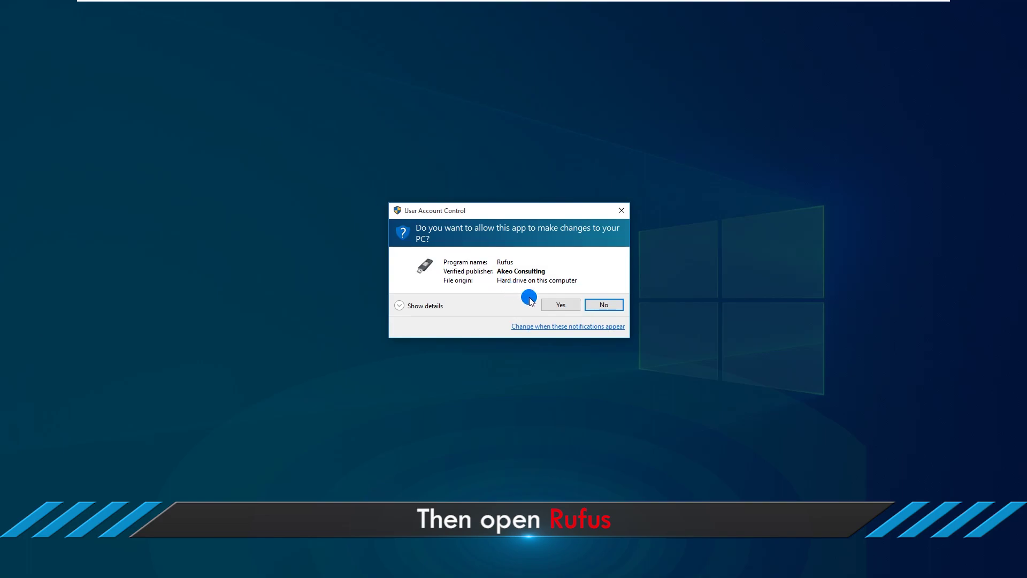
{"action": "left_click", "coordinate": [556, 305]}
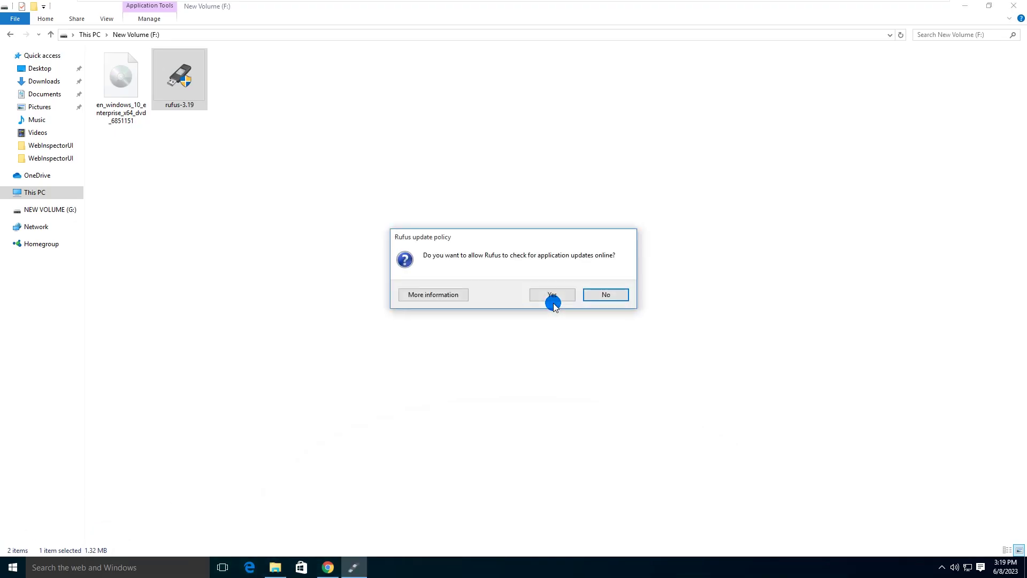
{"action": "left_click", "coordinate": [607, 294]}
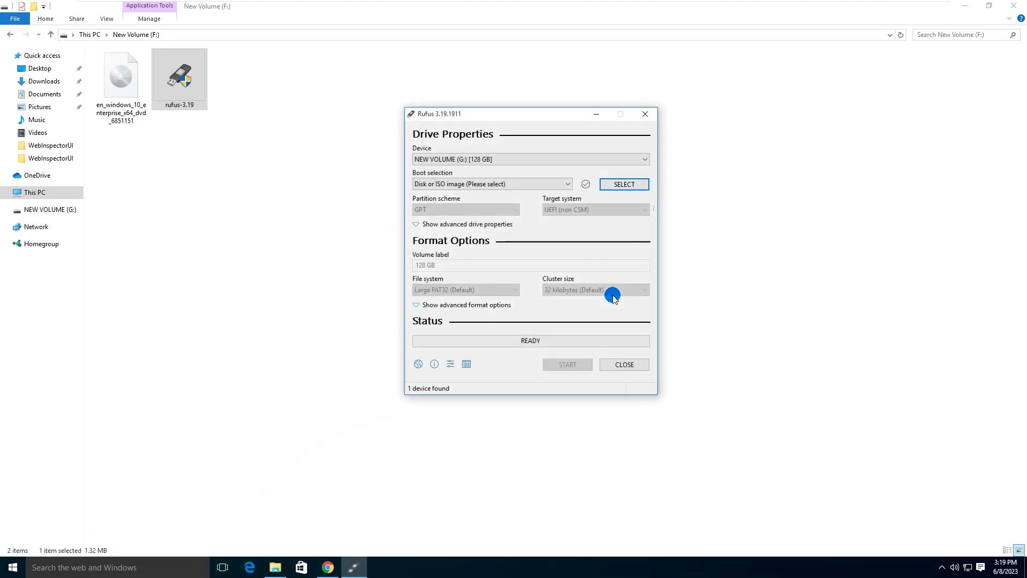
Step: Choose NEW VOLUME (G:) [128 GB] as Rufus's target device
{"action": "left_click", "coordinate": [958, 7]}
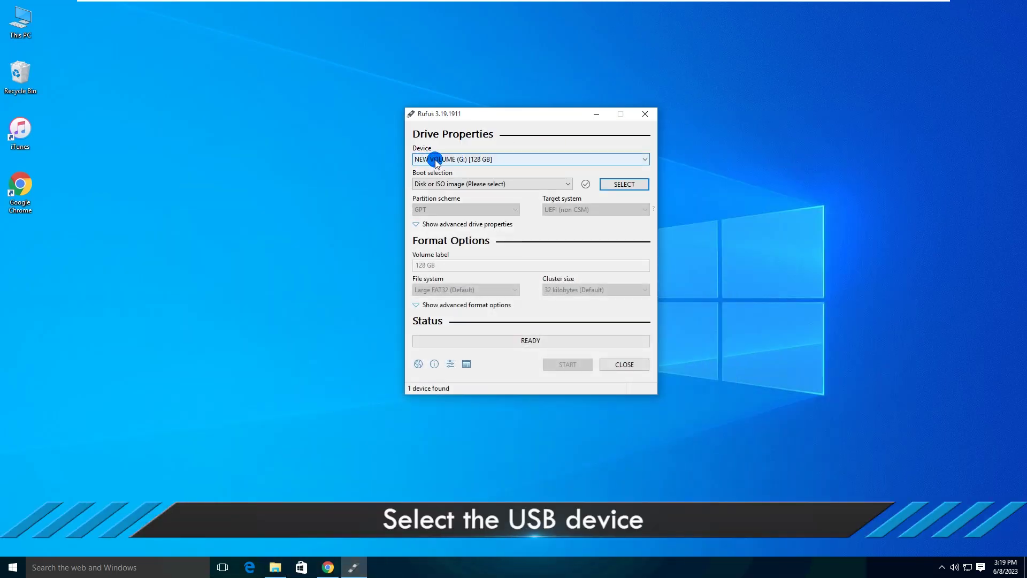
{"action": "left_click", "coordinate": [462, 159]}
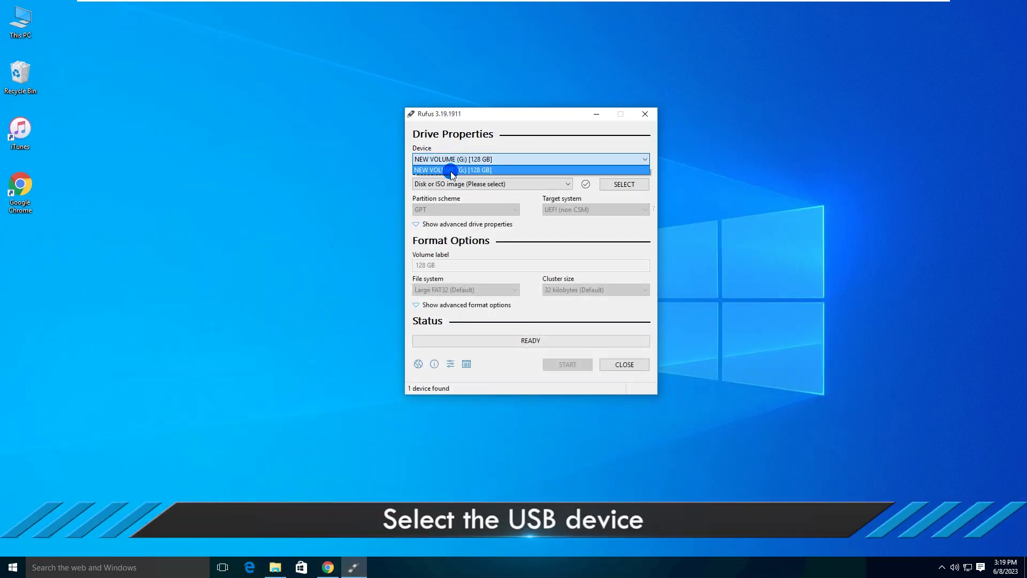
{"action": "left_click", "coordinate": [452, 170]}
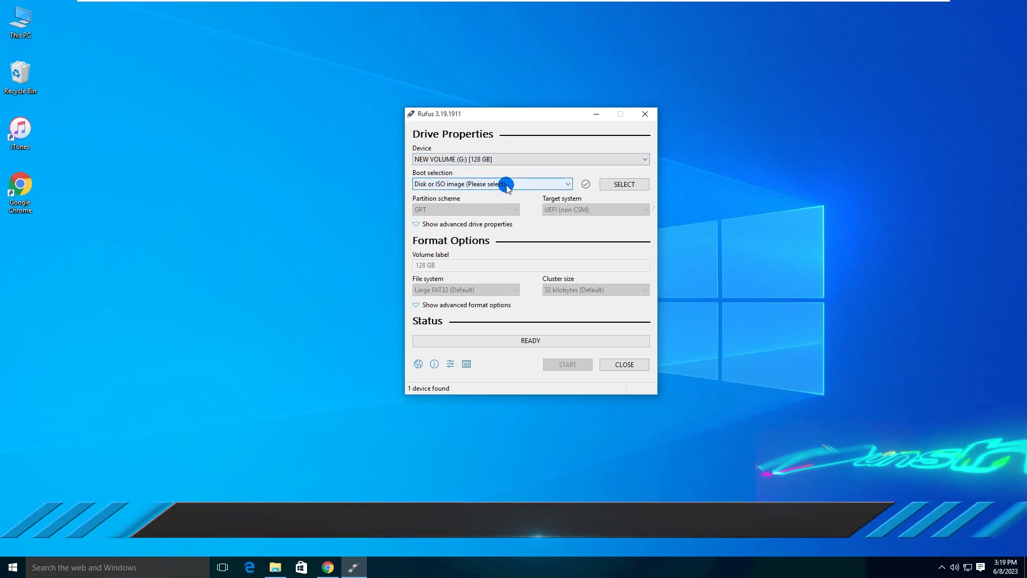
Step: Open en_windows_10_enterprise_x64_dvd_6851151.iso from This PC > New Volume (F:) as the boot image
{"action": "left_click", "coordinate": [627, 184]}
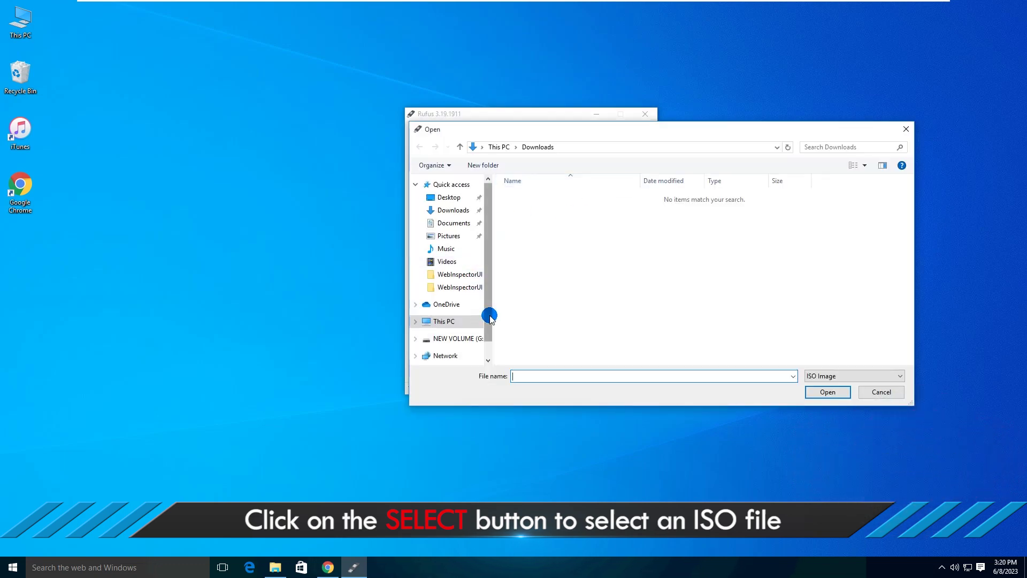
{"action": "scroll", "coordinate": [487, 321], "scroll_direction": "down", "scroll_amount": 1}
{"action": "left_click", "coordinate": [451, 291]}
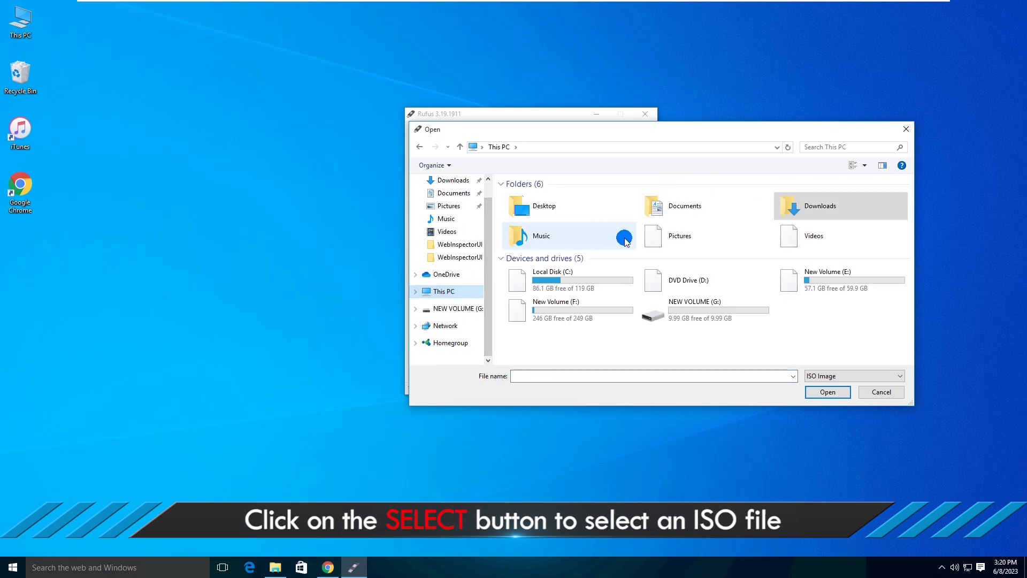
{"action": "double_click", "coordinate": [565, 312]}
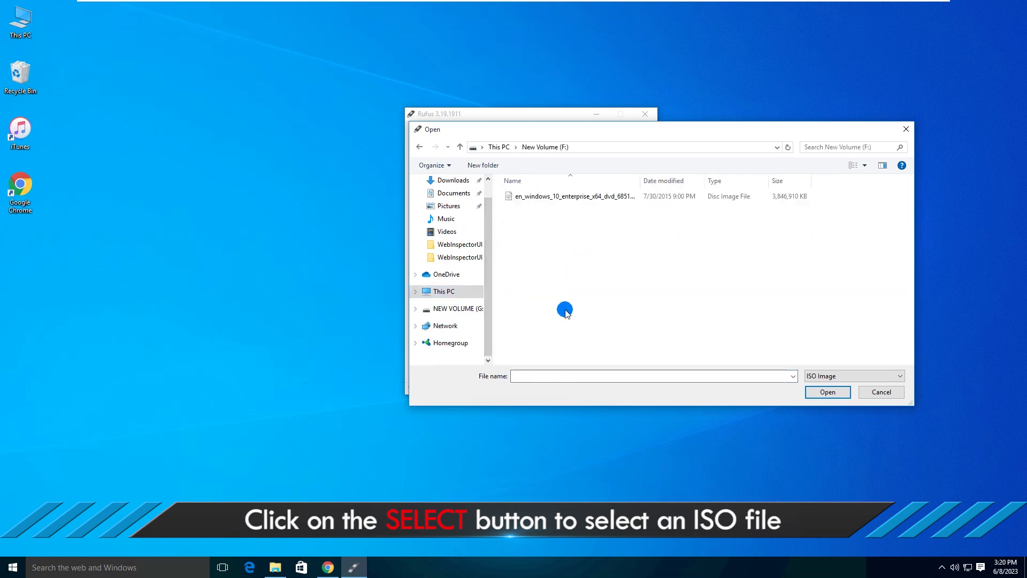
{"action": "left_click", "coordinate": [542, 198]}
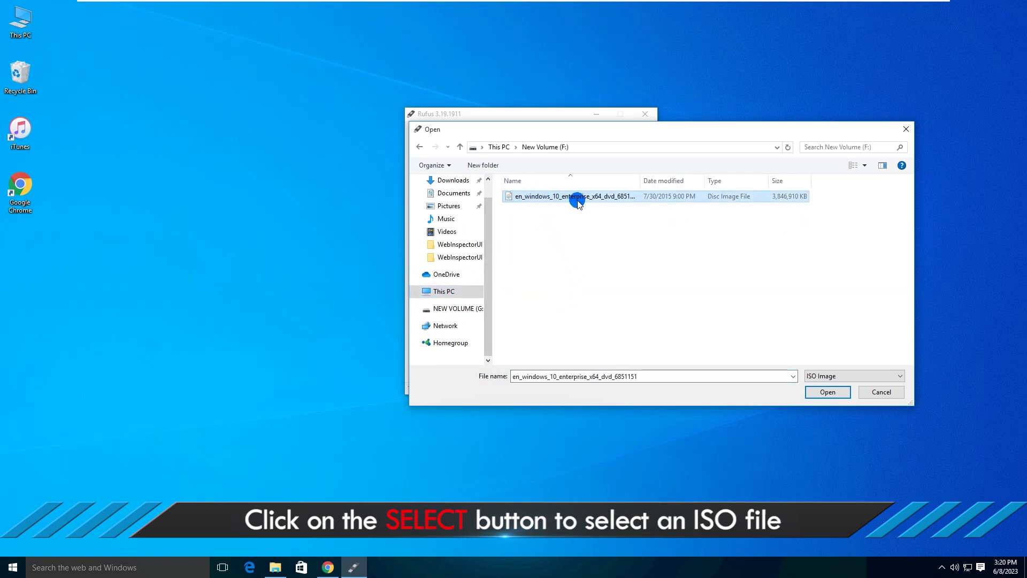
{"action": "left_click", "coordinate": [825, 392]}
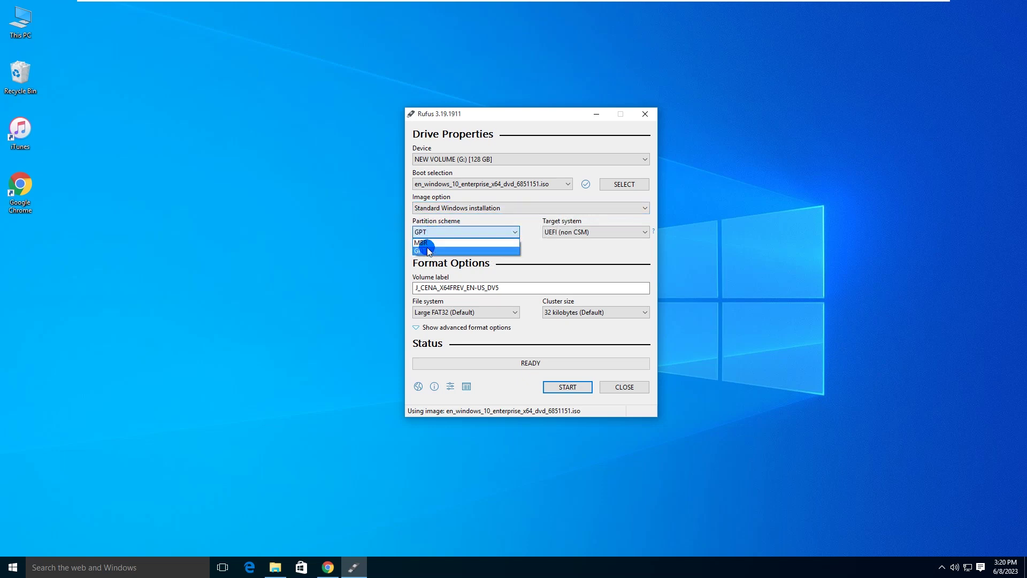
Step: Keep GPT partitioning and start writing, accepting that all USB data will be erased
{"action": "left_click", "coordinate": [427, 251]}
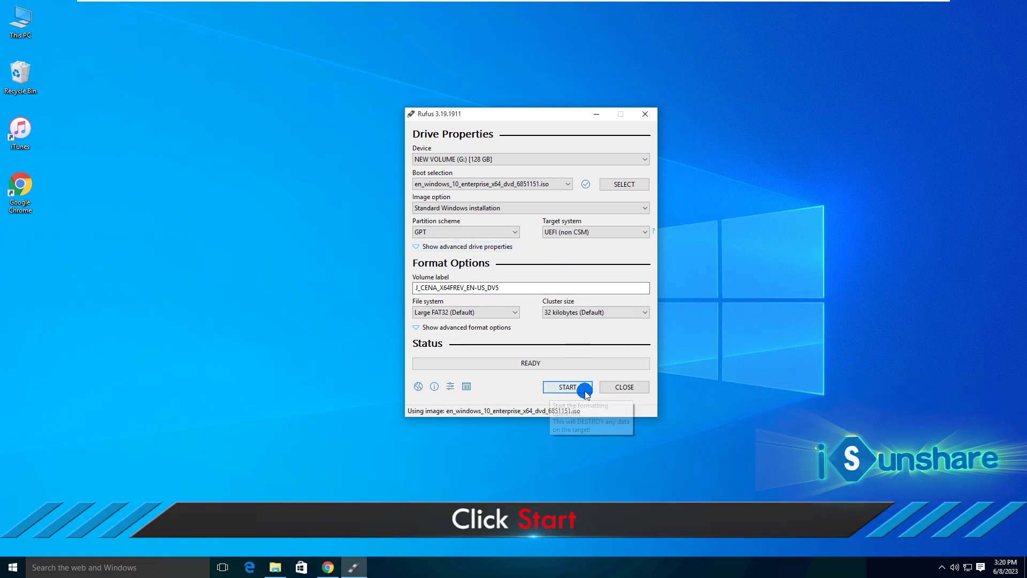
{"action": "left_click", "coordinate": [569, 390]}
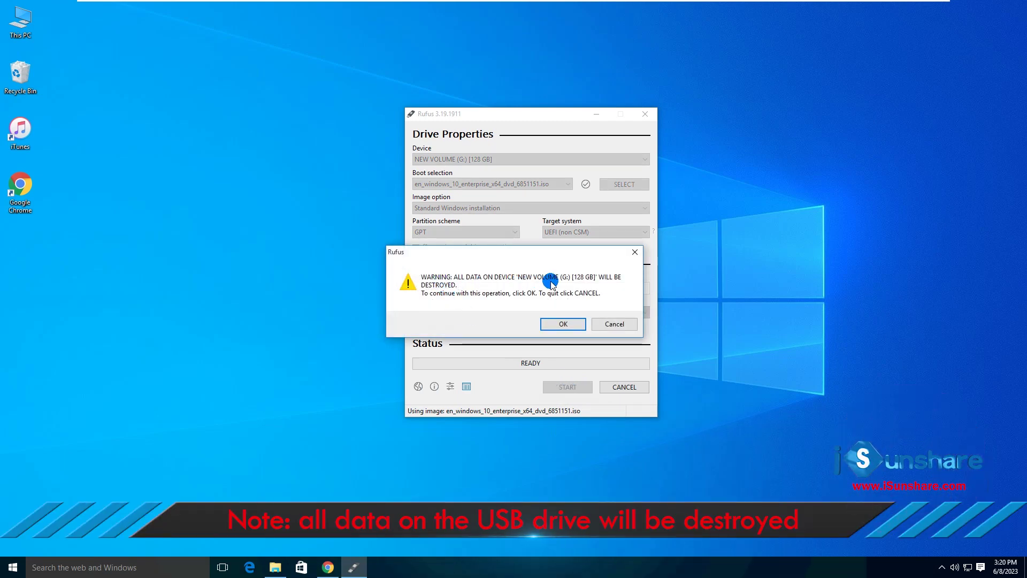
{"action": "left_click", "coordinate": [559, 323]}
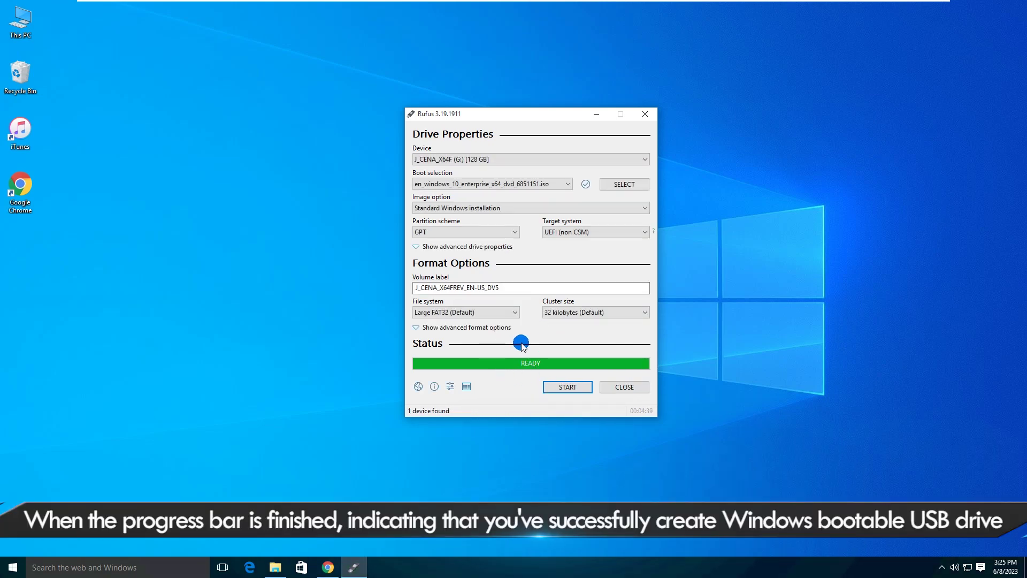
Step: Open J_CENA_X64F (G:) from This PC to view its setup files, then close Rufus
{"action": "double_click", "coordinate": [24, 24]}
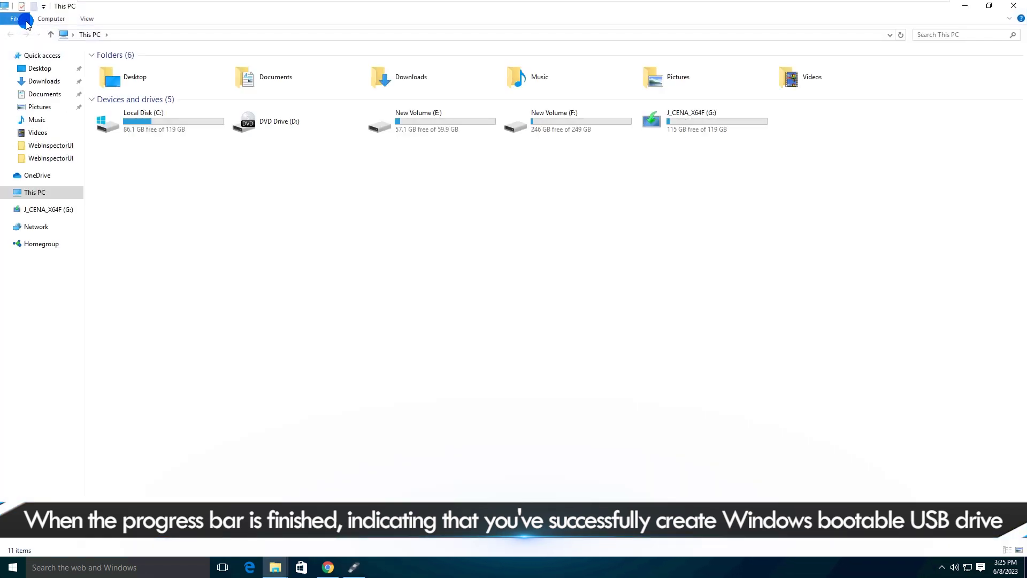
{"action": "double_click", "coordinate": [710, 125]}
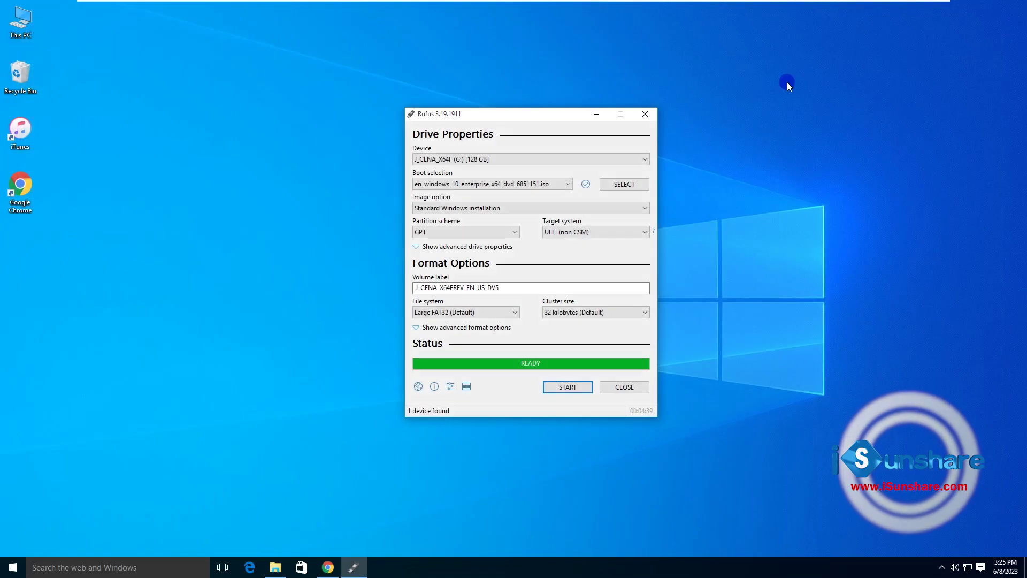
{"action": "left_click", "coordinate": [645, 114]}
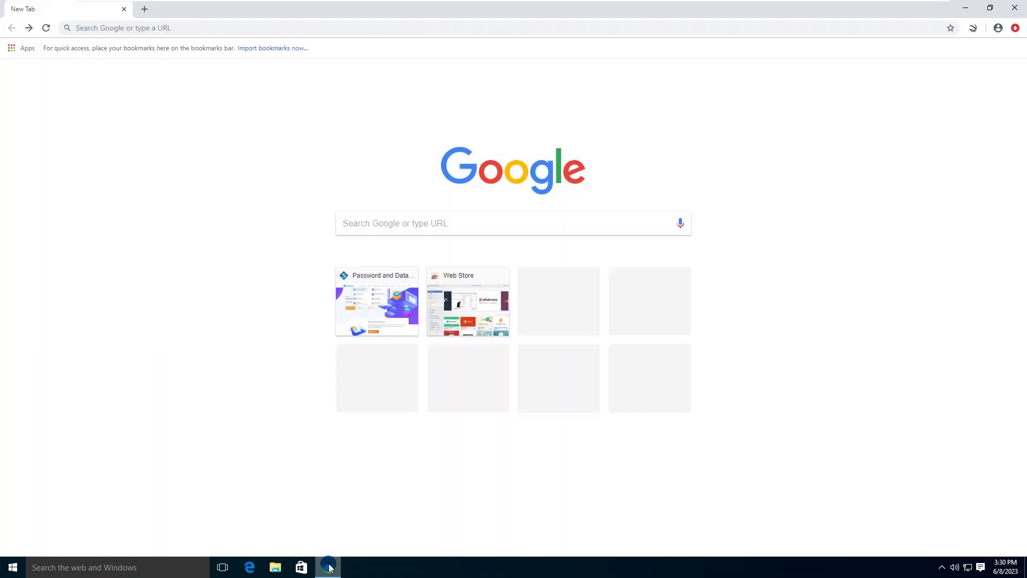
{"action": "left_click", "coordinate": [98, 29]}
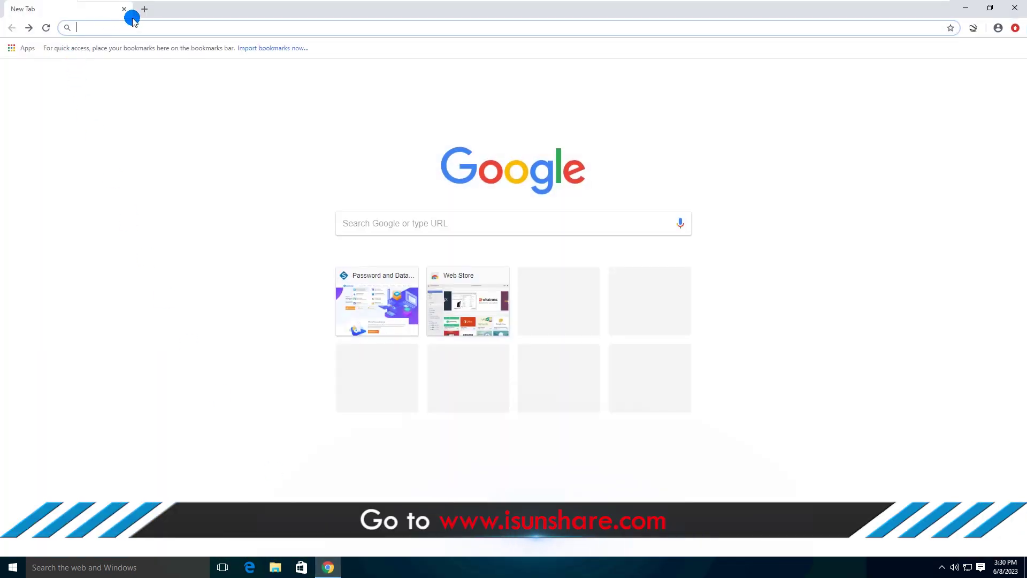
{"action": "type", "text": "www.isun"}
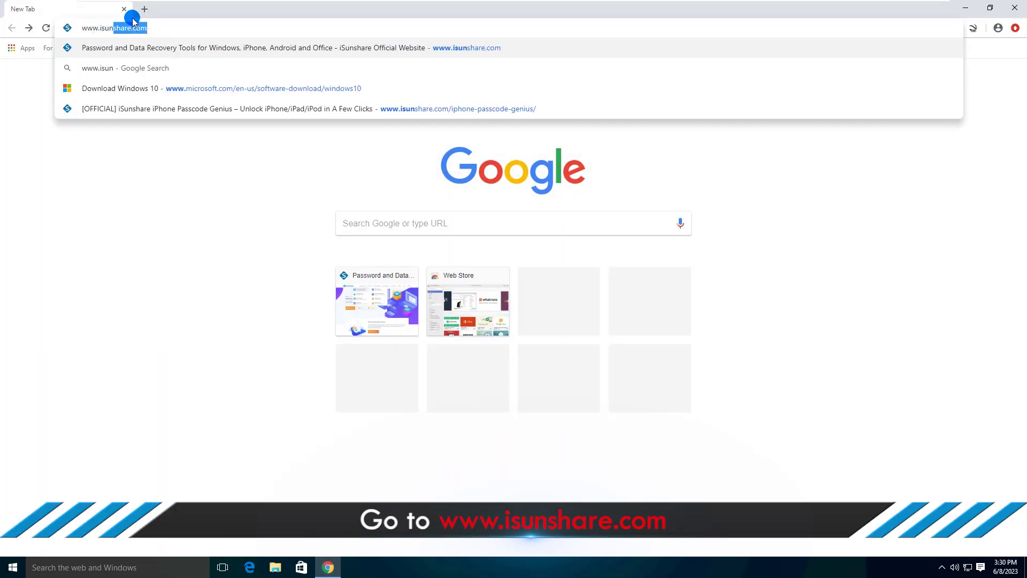
{"action": "type", "text": "sha"}
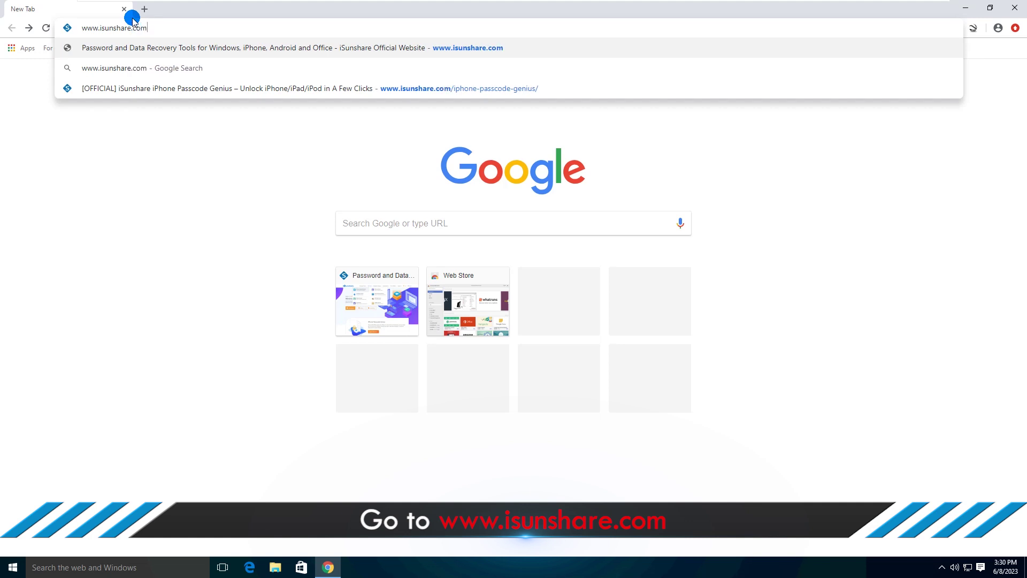
{"action": "type", "text": "re.com"}
{"action": "key", "text": "Return"}
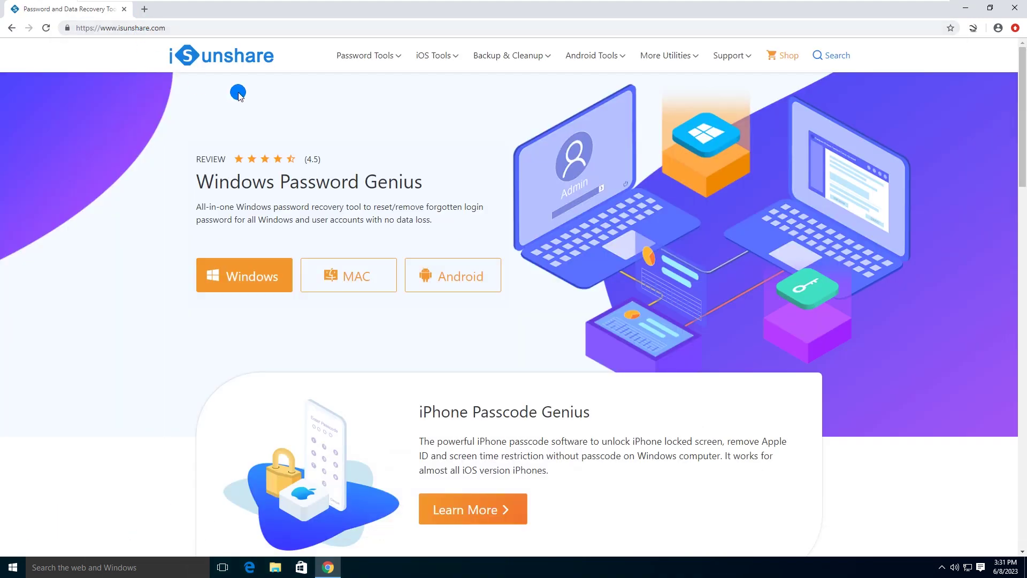
{"action": "mouse_move", "coordinate": [665, 53]}
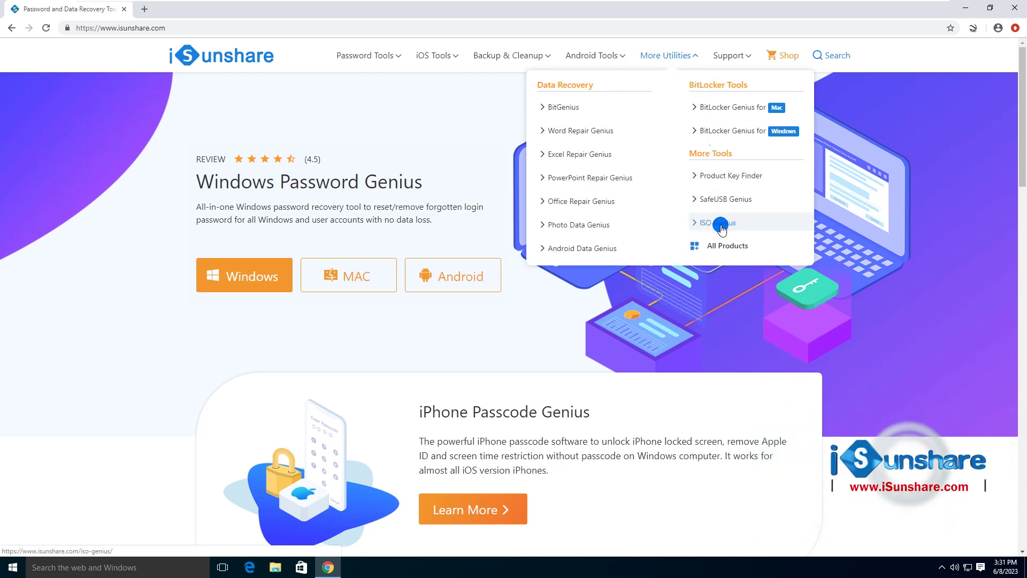
Step: Open the ISO Genius product page and run the downloaded isunshare-iso-genius.exe installer
{"action": "left_click", "coordinate": [727, 225]}
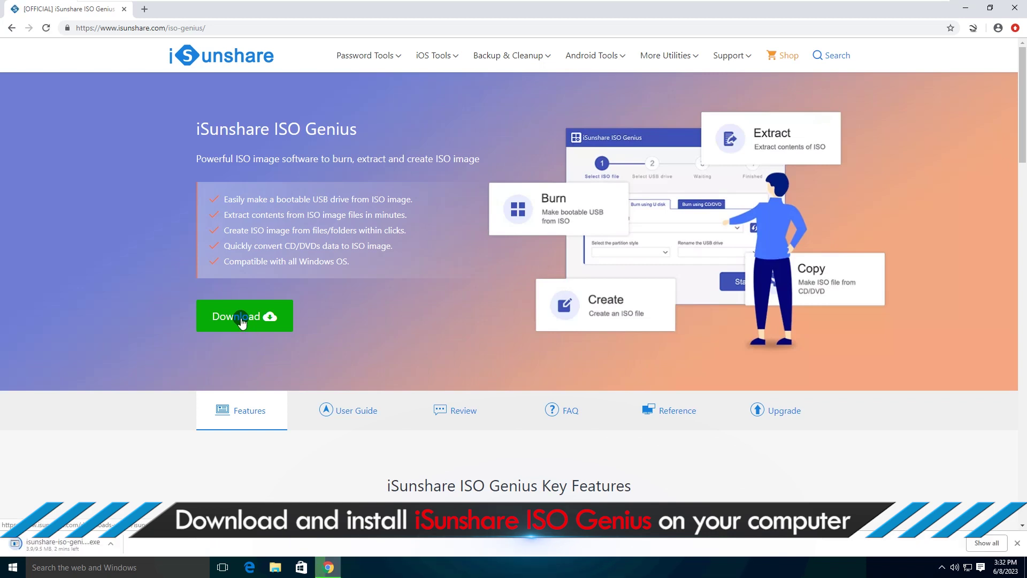
{"action": "left_click", "coordinate": [57, 544]}
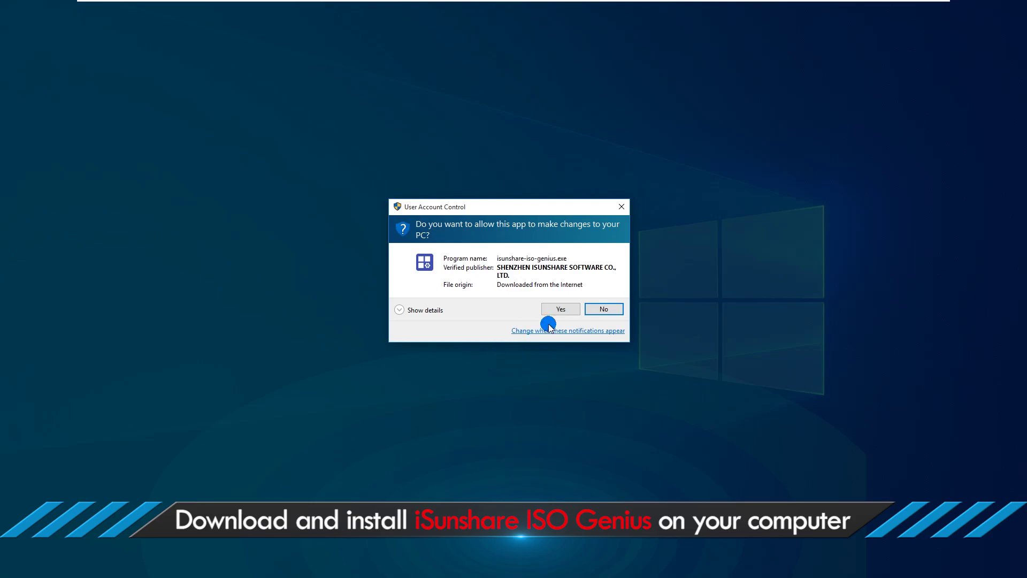
Step: Approve setup, close Chrome, install ISO Genius with 'Visit our website' unchecked, and launch it
{"action": "left_click", "coordinate": [561, 309]}
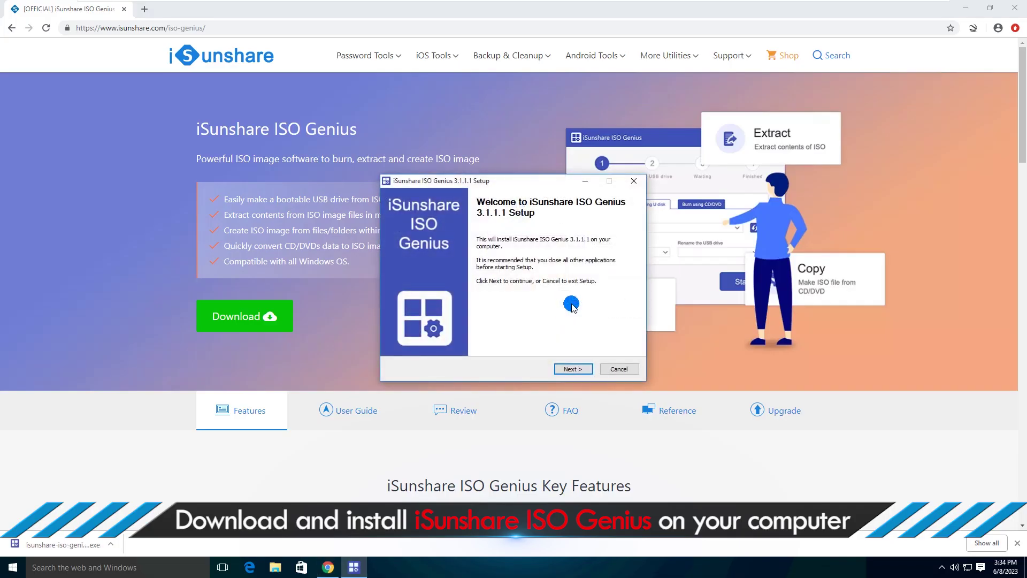
{"action": "left_click", "coordinate": [1006, 12]}
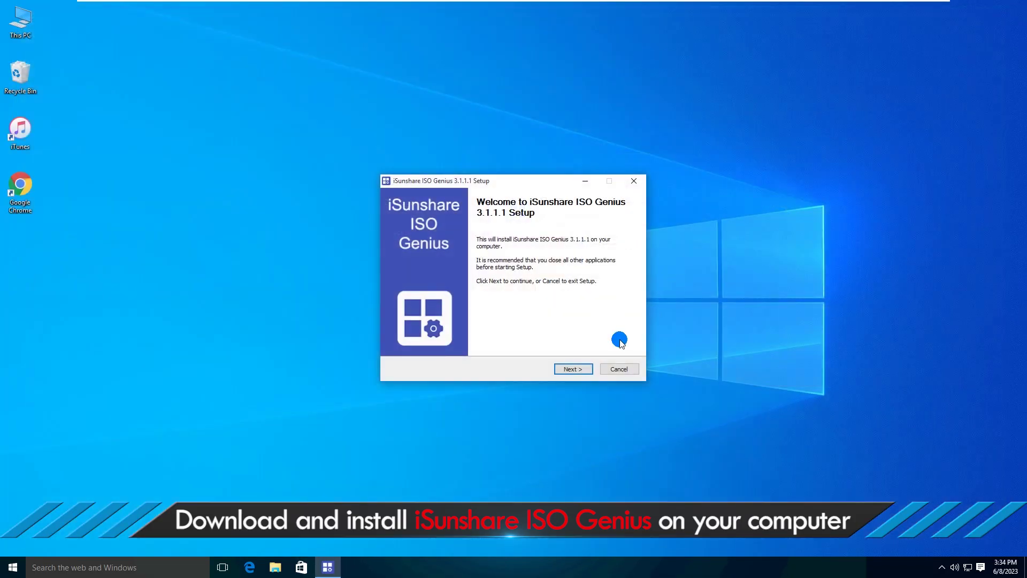
{"action": "left_click", "coordinate": [573, 369]}
{"action": "left_click", "coordinate": [573, 370]}
{"action": "left_click", "coordinate": [573, 369]}
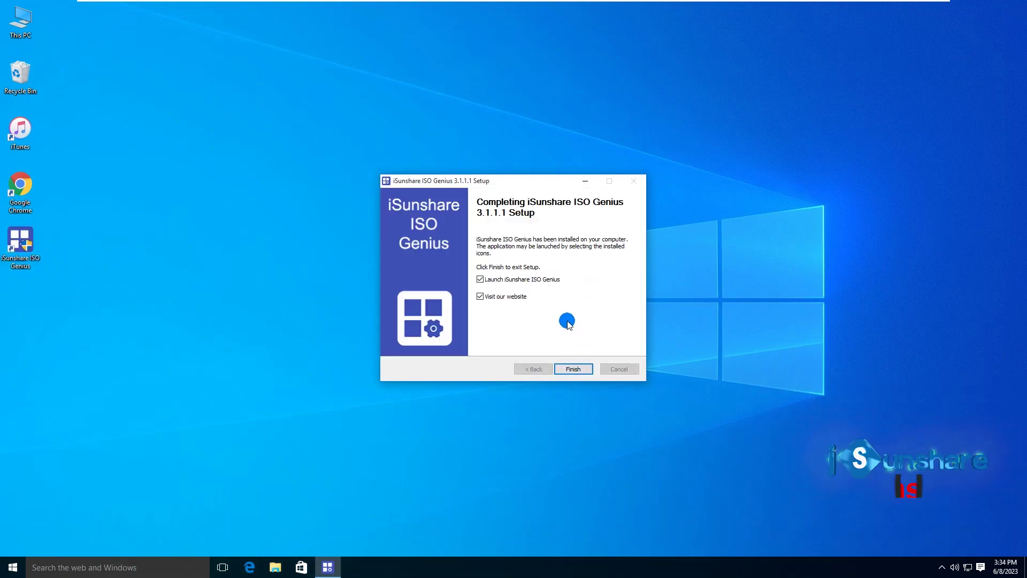
{"action": "left_click", "coordinate": [480, 296]}
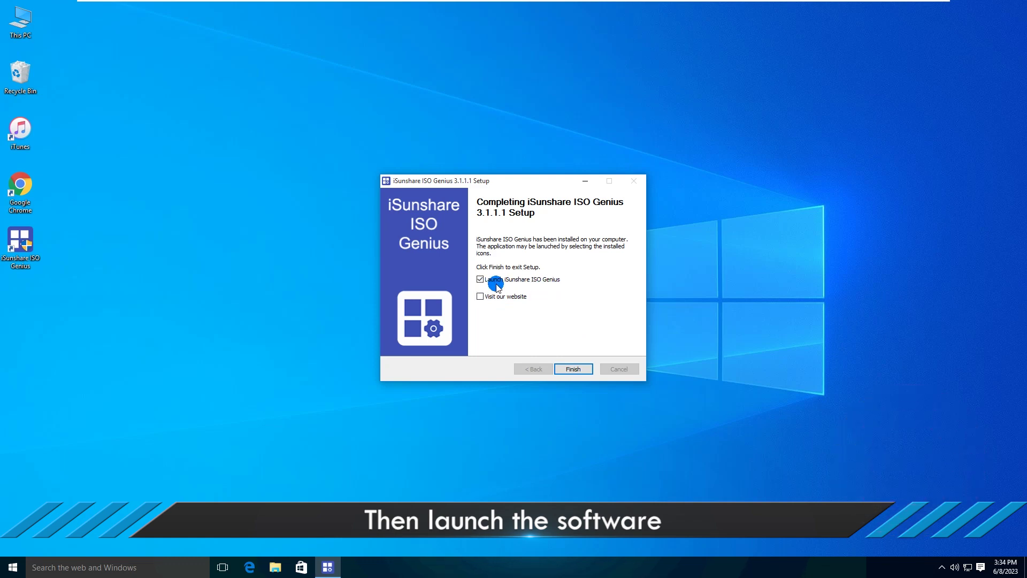
{"action": "left_click", "coordinate": [577, 367]}
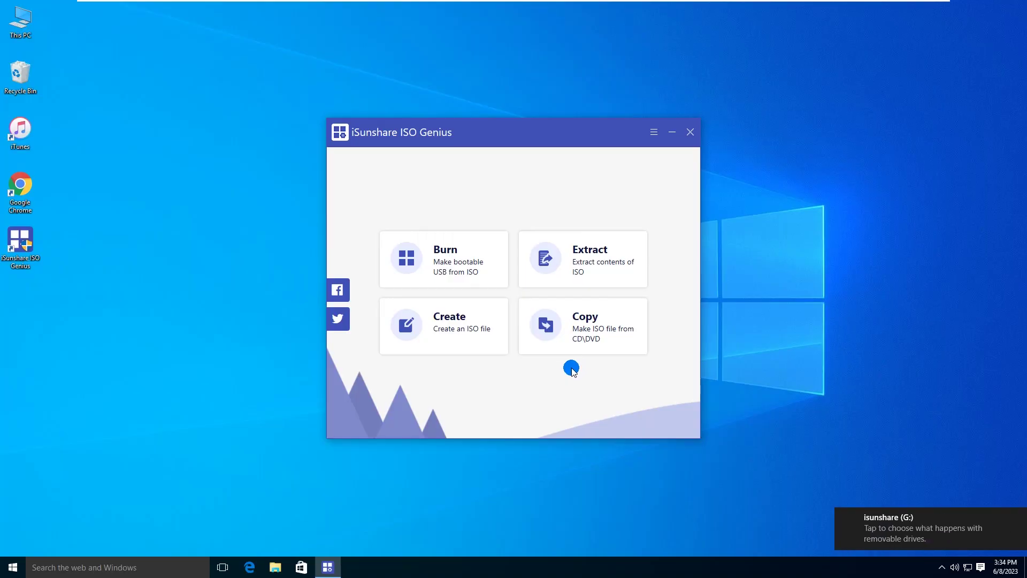
Step: Choose Burn and load F:\en_windows_10_enterprise_x64_dvd_6851151.iso as the ISO file
{"action": "left_click", "coordinate": [446, 254]}
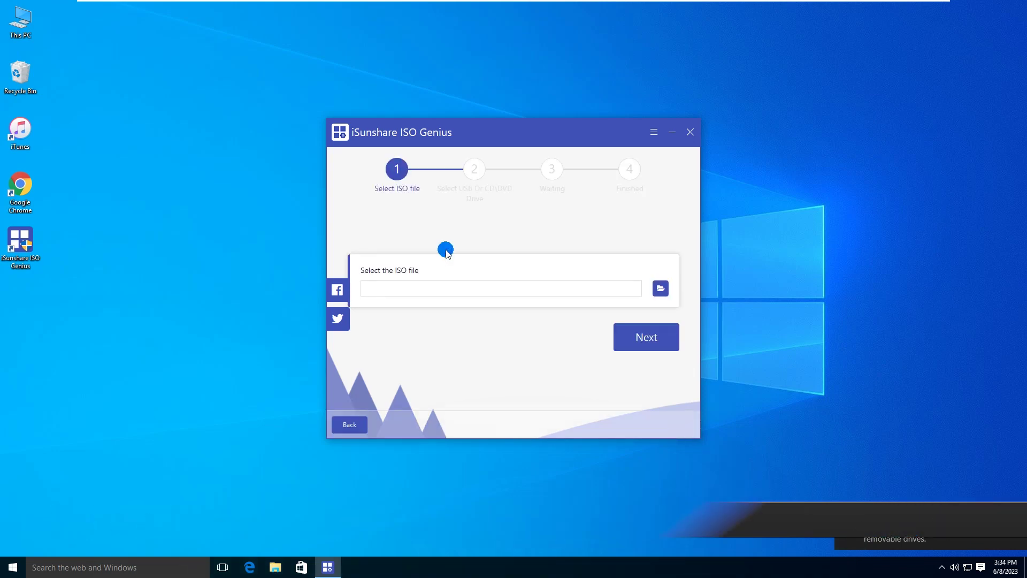
{"action": "left_click", "coordinate": [661, 288]}
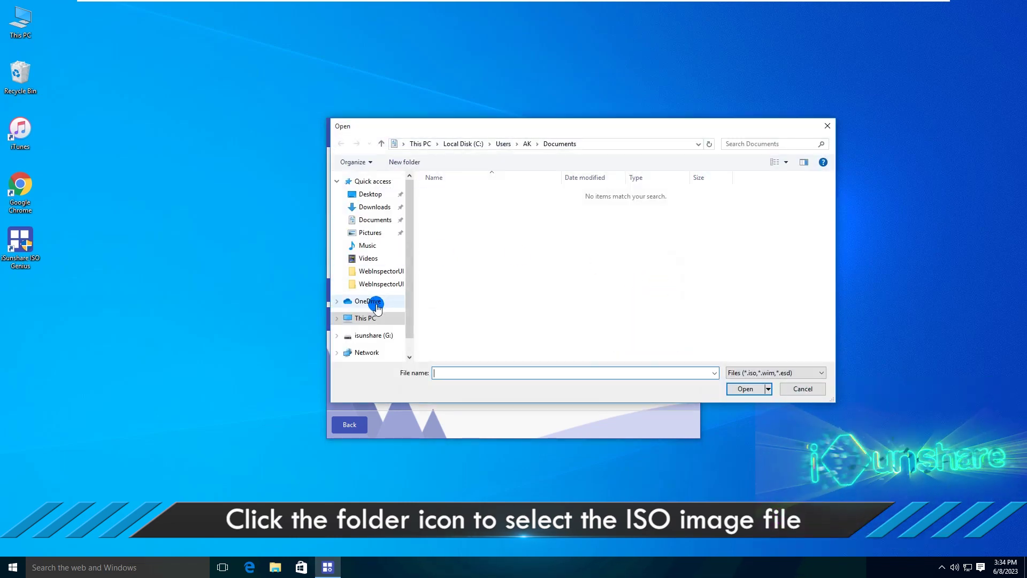
{"action": "left_click", "coordinate": [370, 320]}
{"action": "left_click", "coordinate": [510, 298]}
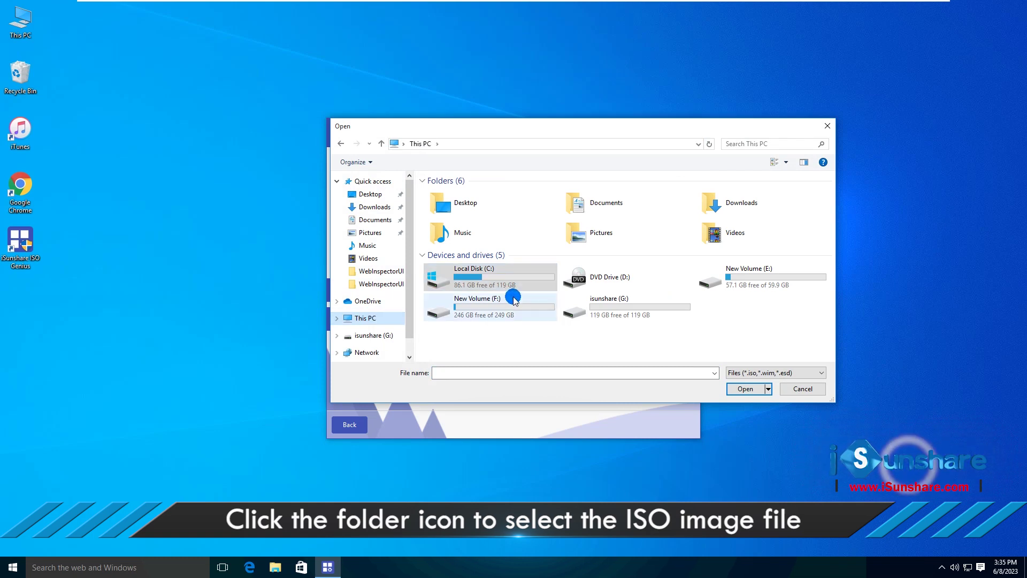
{"action": "double_click", "coordinate": [511, 299]}
{"action": "left_click", "coordinate": [493, 195]}
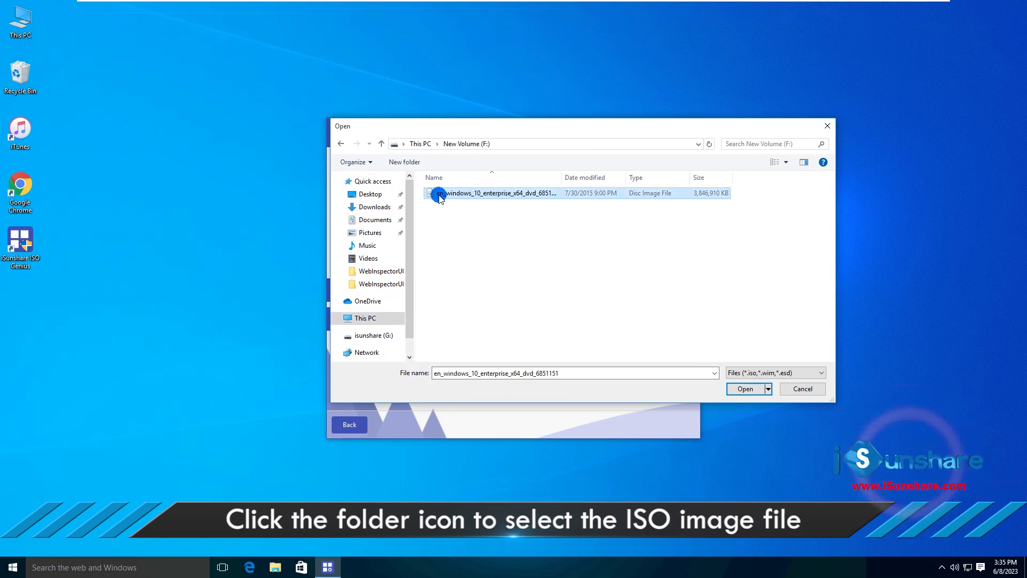
{"action": "left_click", "coordinate": [742, 391]}
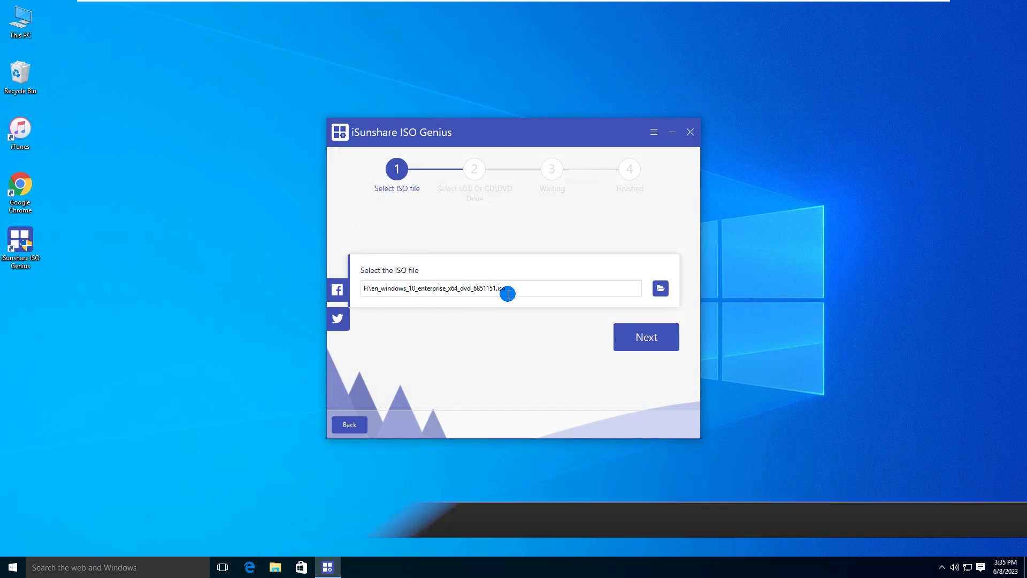
Step: Select Flash Drive (119.51GB G:\) as the target USB drive
{"action": "left_click", "coordinate": [647, 338]}
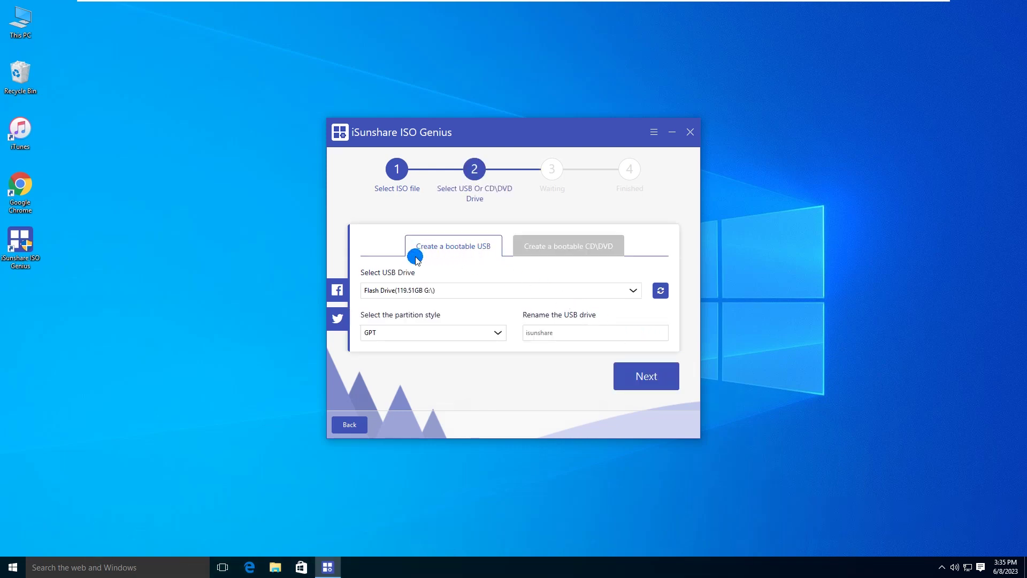
{"action": "left_click", "coordinate": [631, 291]}
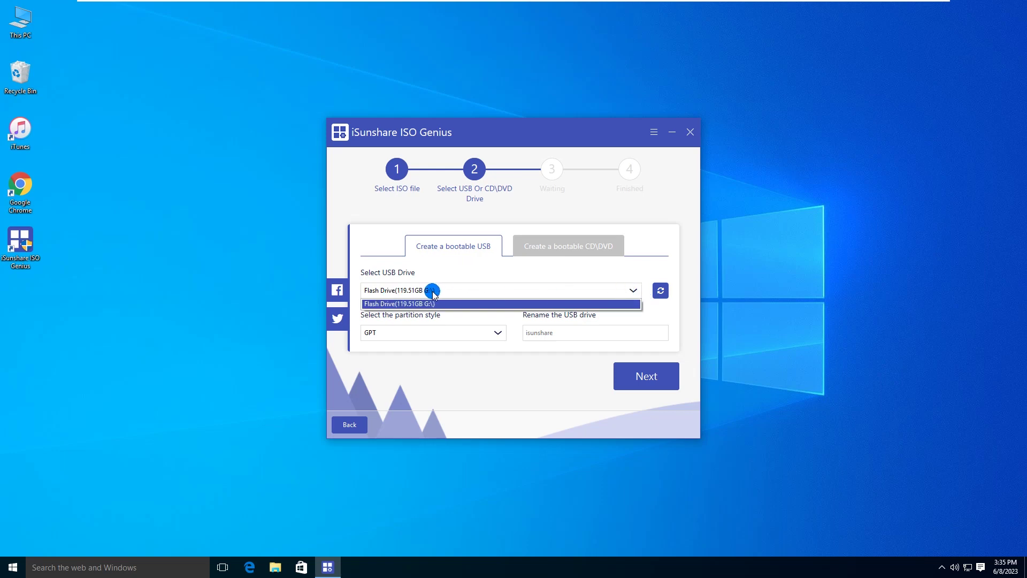
{"action": "left_click", "coordinate": [402, 304]}
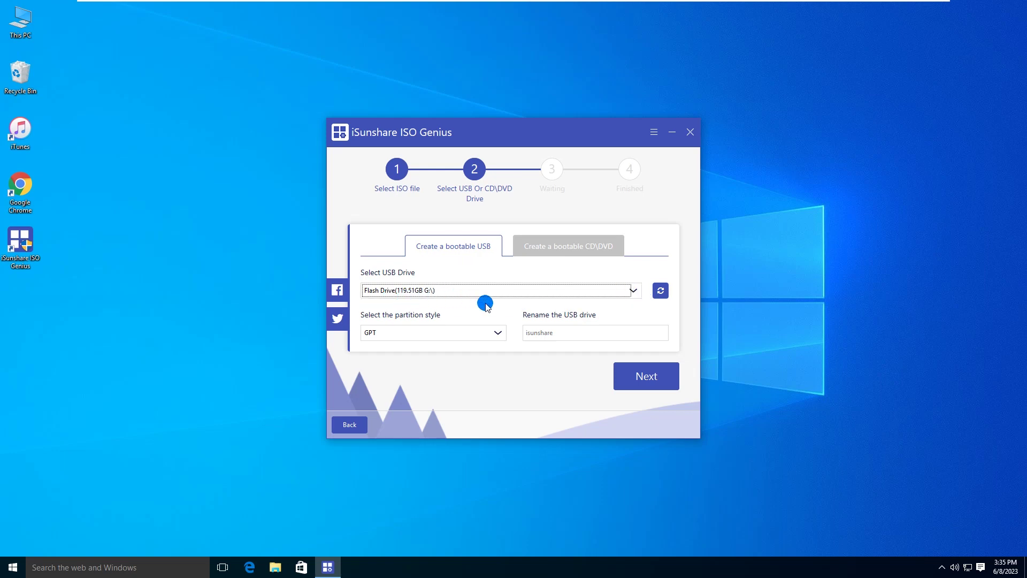
Step: Keep GPT partition style and confirm formatting the drive to start burning
{"action": "left_click", "coordinate": [412, 334]}
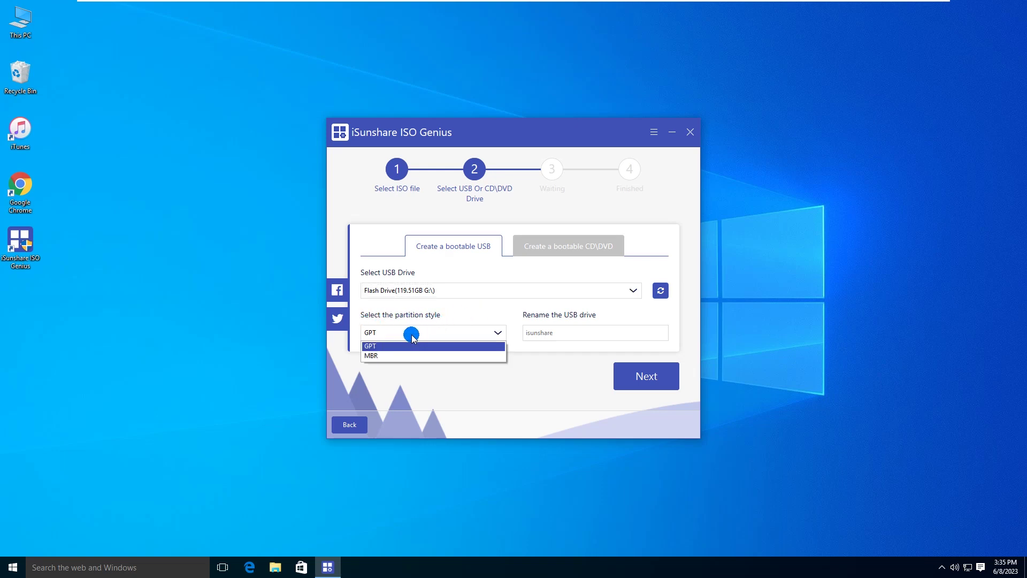
{"action": "left_click", "coordinate": [374, 347]}
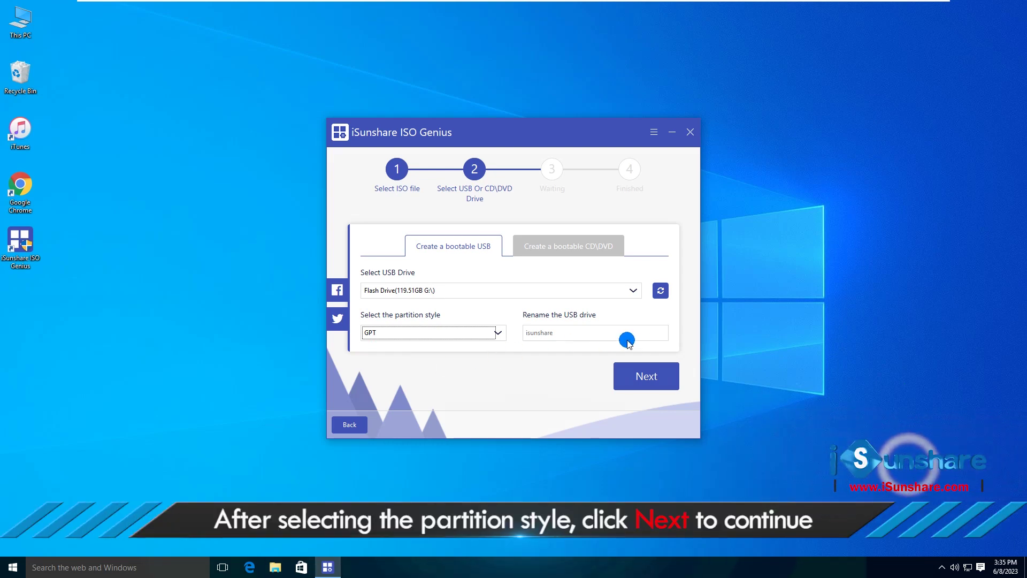
{"action": "left_click", "coordinate": [648, 377]}
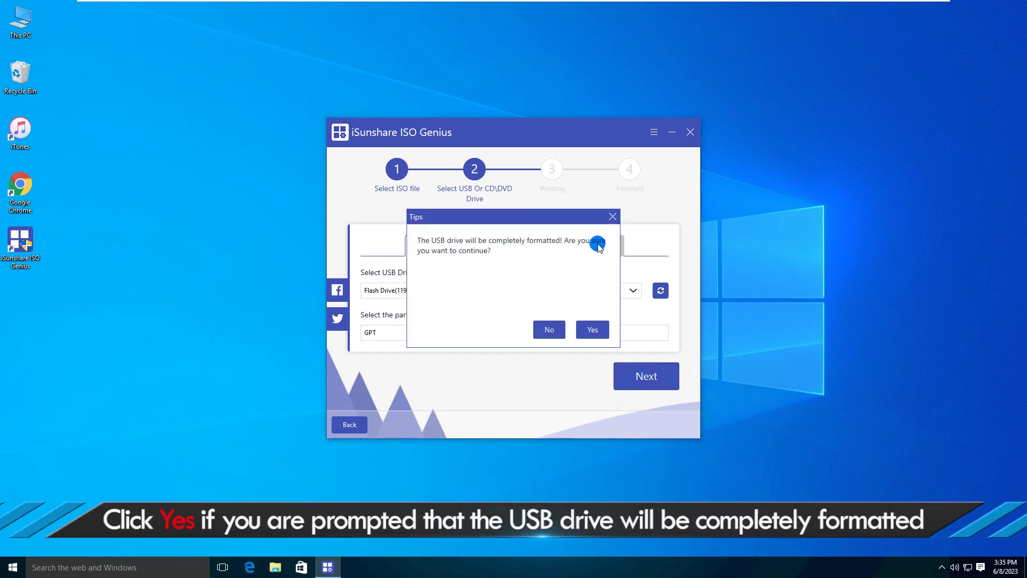
{"action": "left_click", "coordinate": [600, 332]}
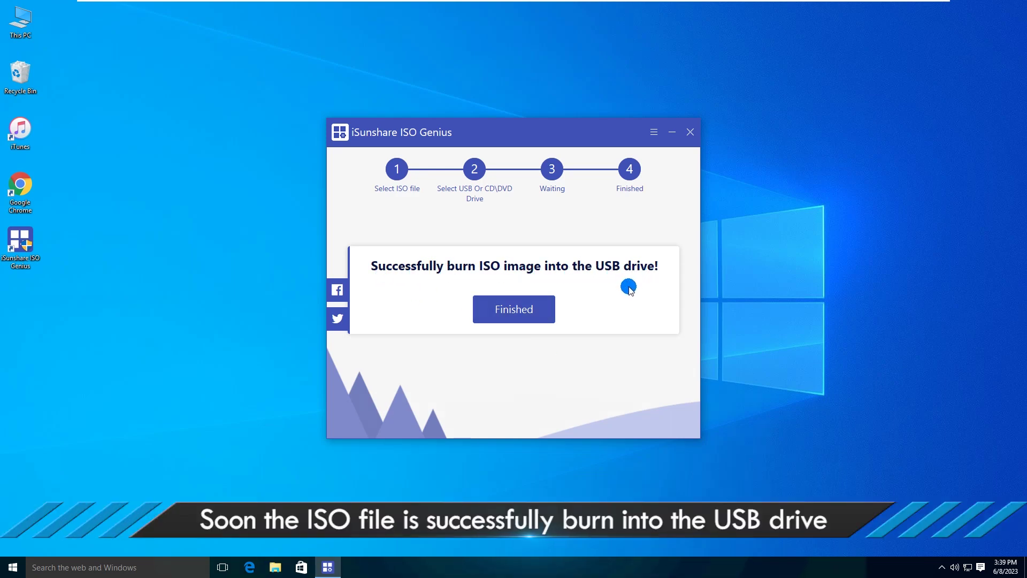
Step: Finish the completed USB burn to reset the wizard, then open This PC from the desktop
{"action": "left_click", "coordinate": [514, 319]}
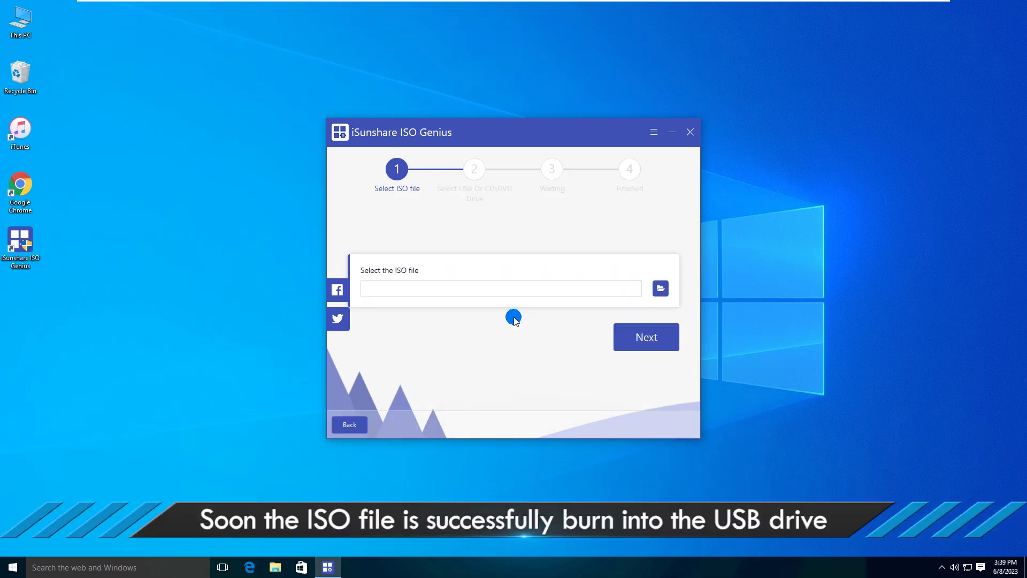
{"action": "double_click", "coordinate": [43, 34]}
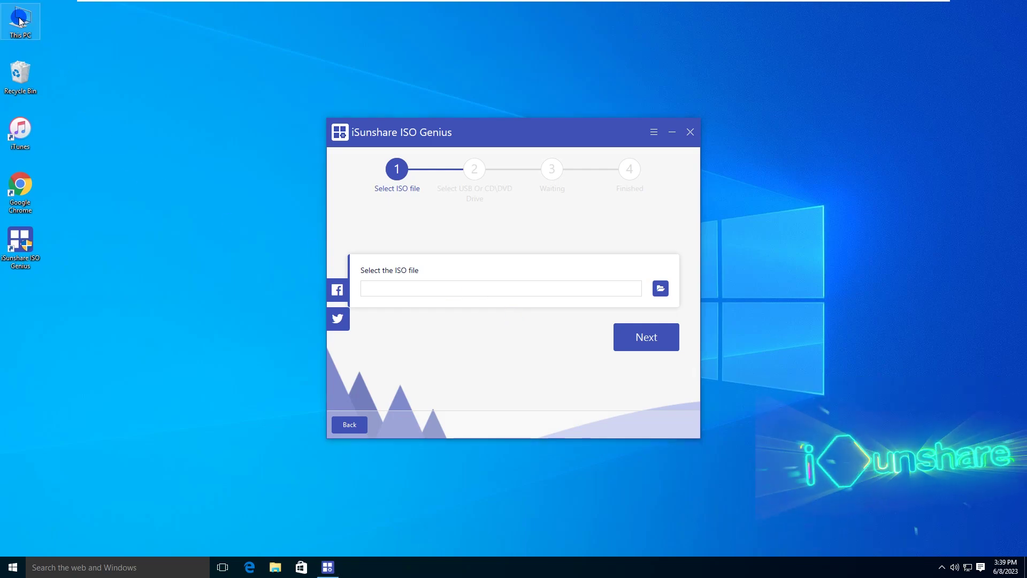
Step: Open the isunshare (H:) drive and maximize its window to review the burned Windows files
{"action": "double_click", "coordinate": [355, 266]}
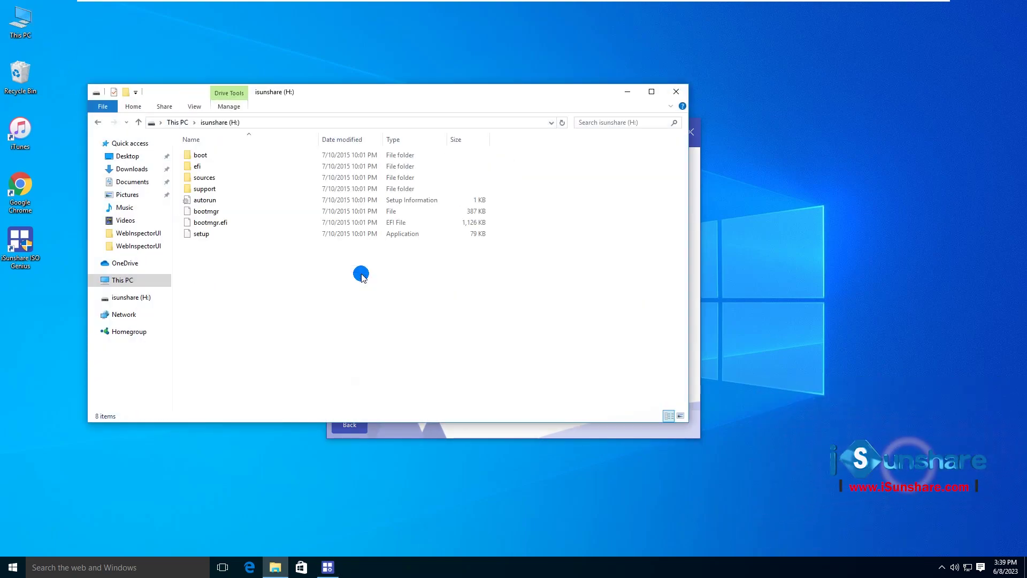
{"action": "left_click", "coordinate": [652, 92]}
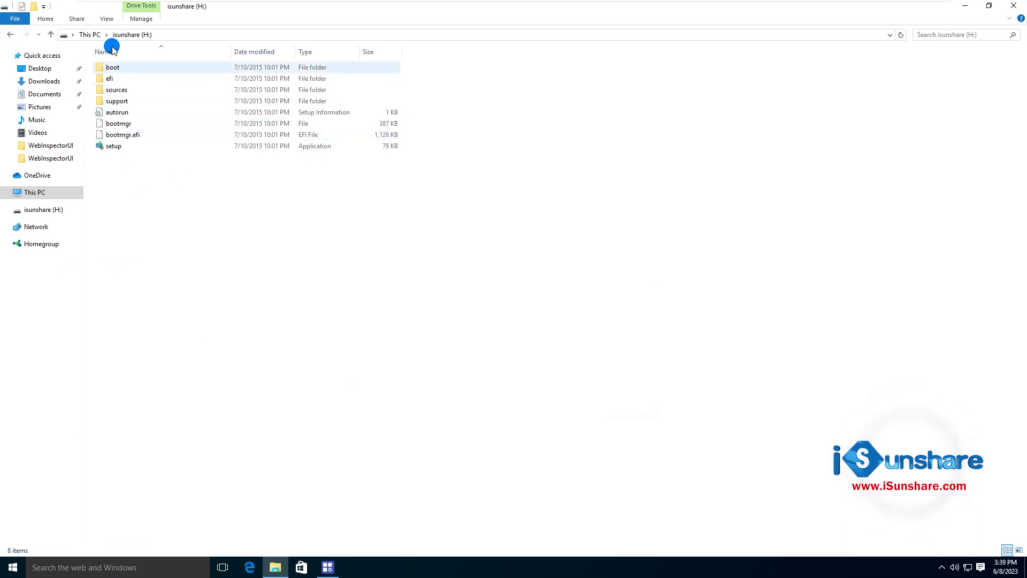